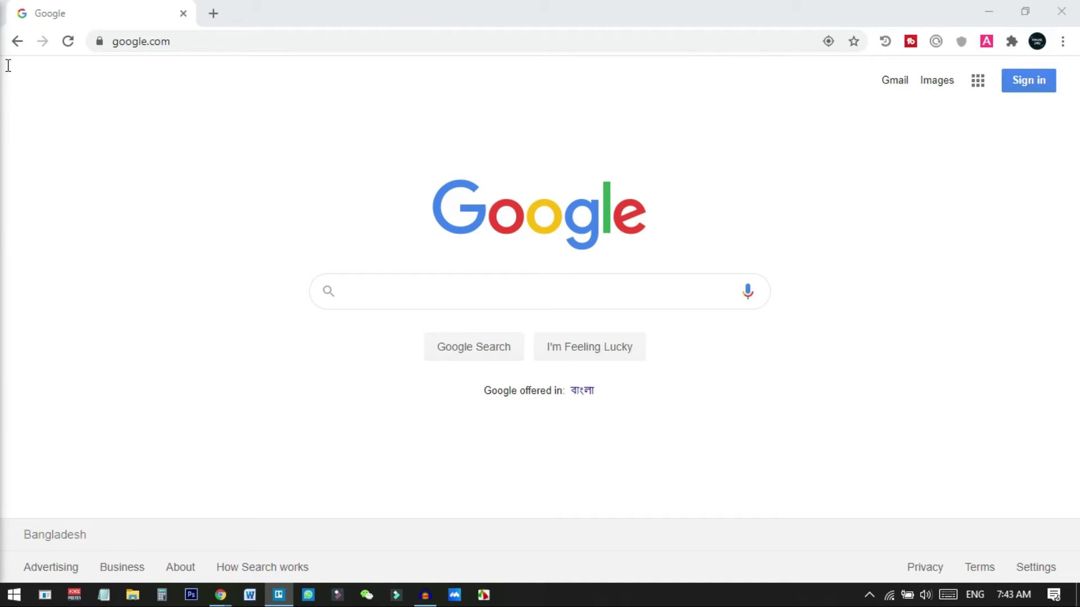
left_click(280, 41)
type("https://keytest.ru/en/")
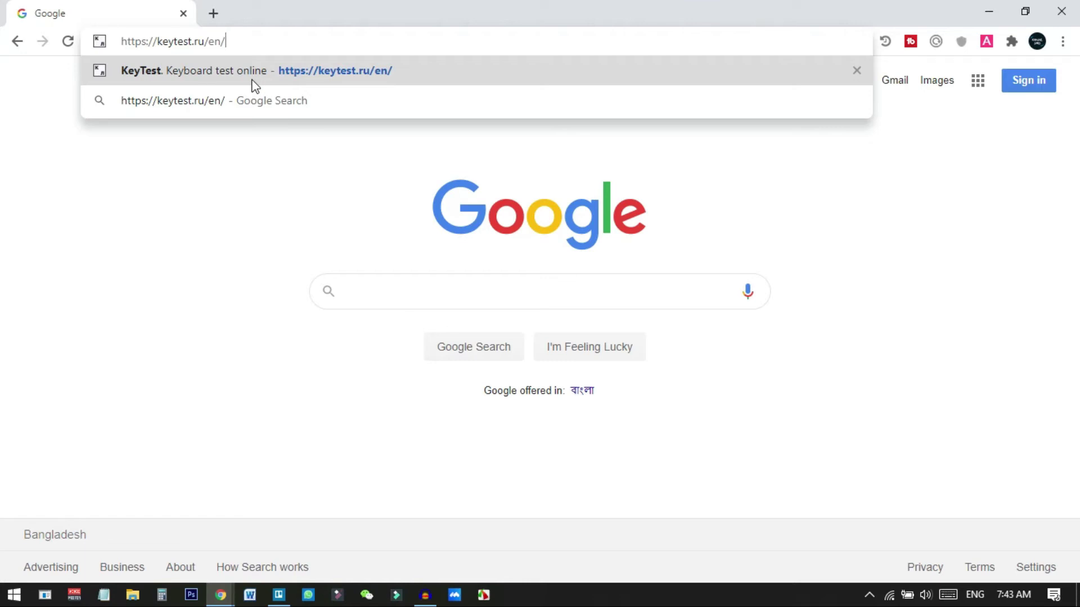
left_click(253, 82)
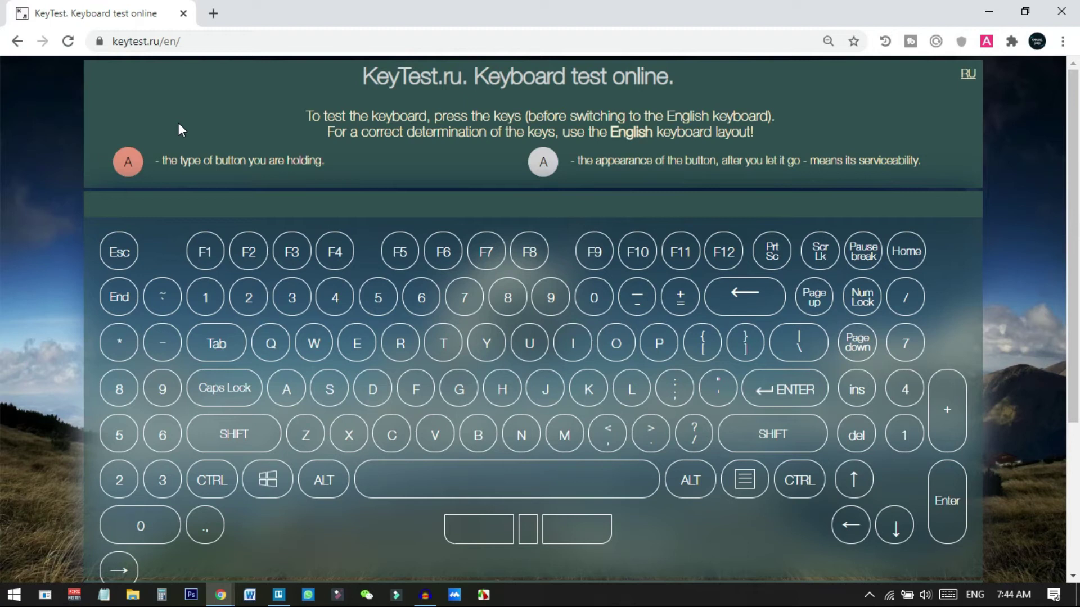
Test Space, Alt, Left arrow, Ctrl, period, semicolon and the P, I, G, K, J keys.
key("space")
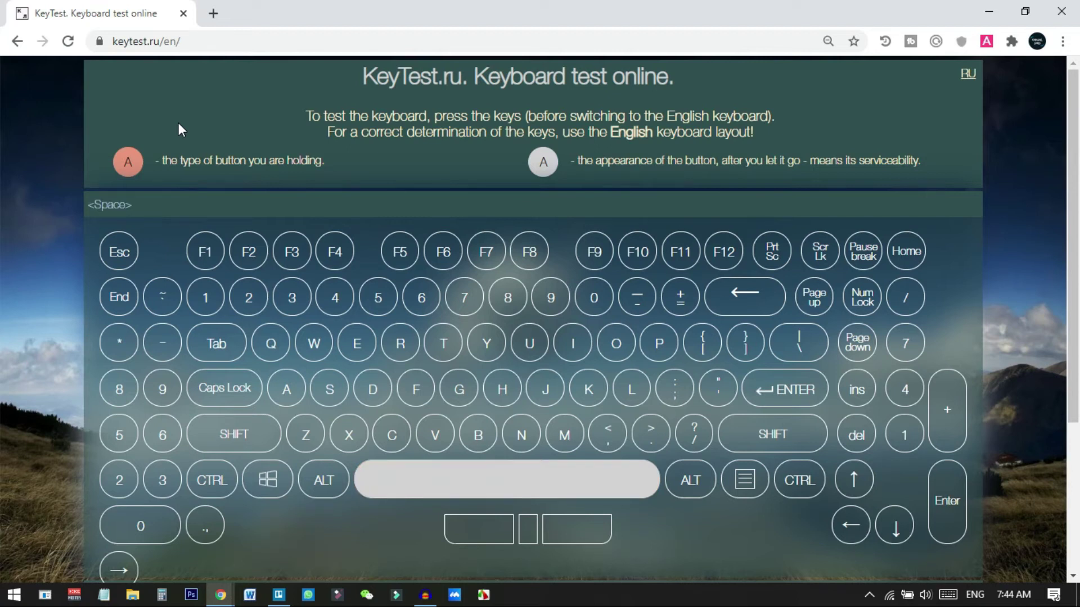
key("alt")
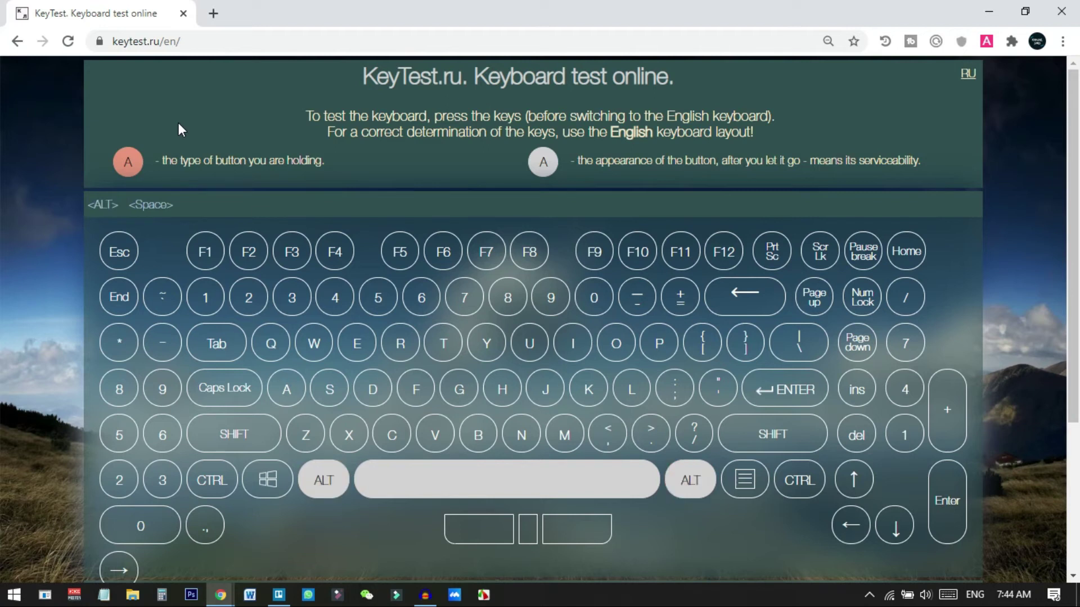
key("Left")
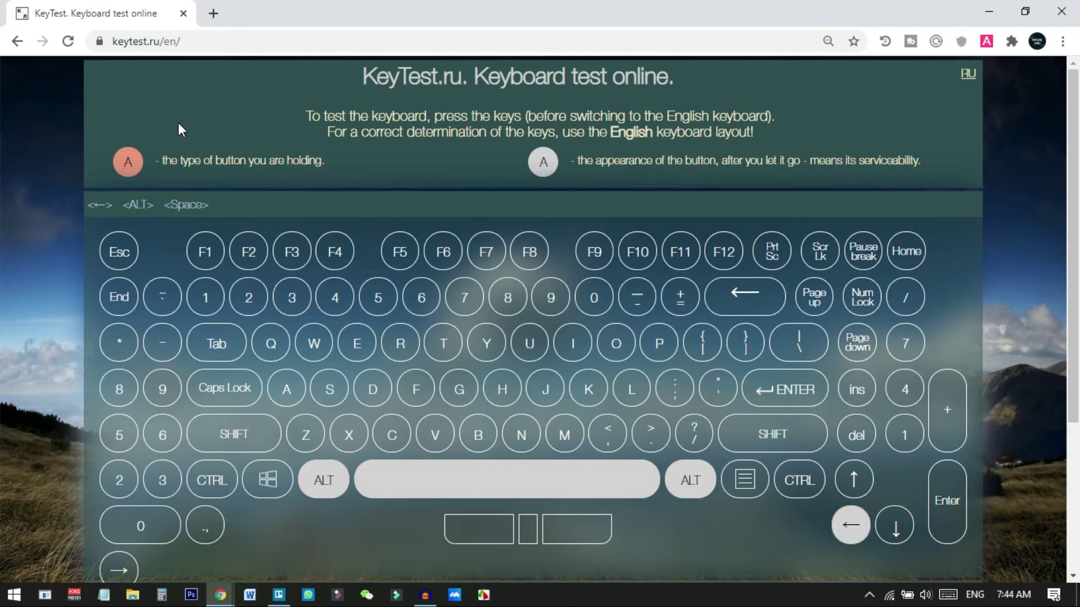
key("ctrl")
key("ctrl")
key("period")
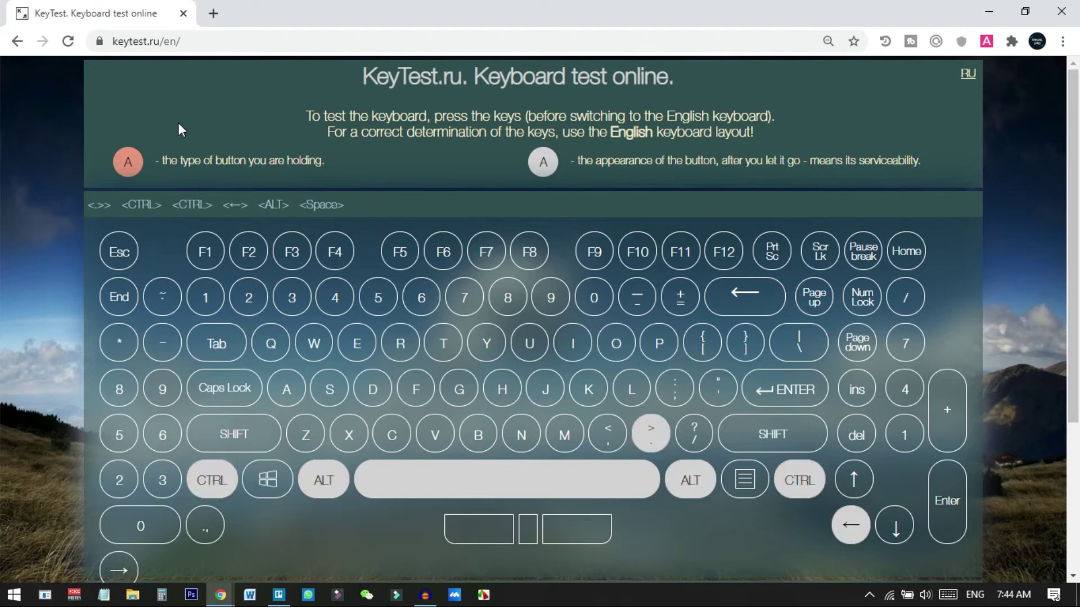
key("semicolon")
key("p")
key("i")
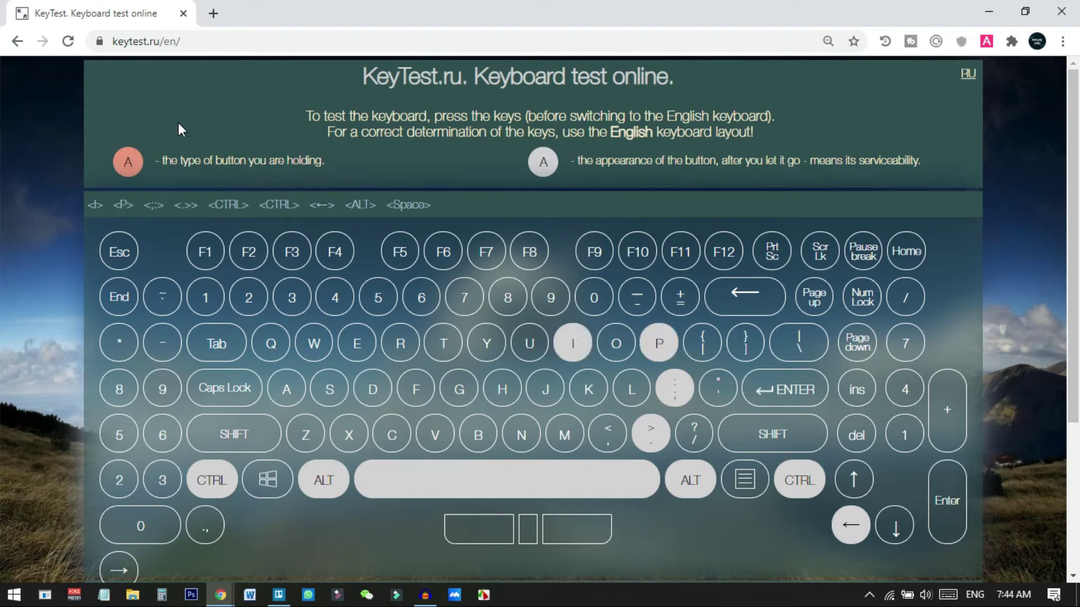
key("g")
key("k")
key("j")
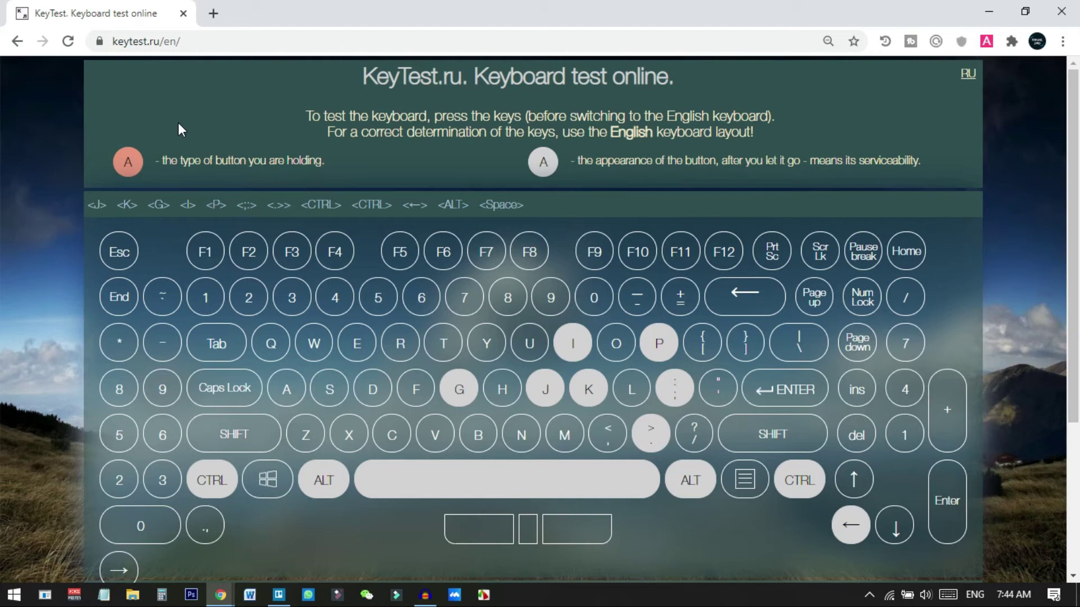
Test Esc, F1 through F12, Print Screen and Delete.
key("Escape")
key("F1")
key("F2")
key("F3")
key("F4")
key("F5")
key("F6")
key("F7")
key("F8")
key("F9")
key("F10")
key("F11")
key("F12")
key("Print")
key("Delete")
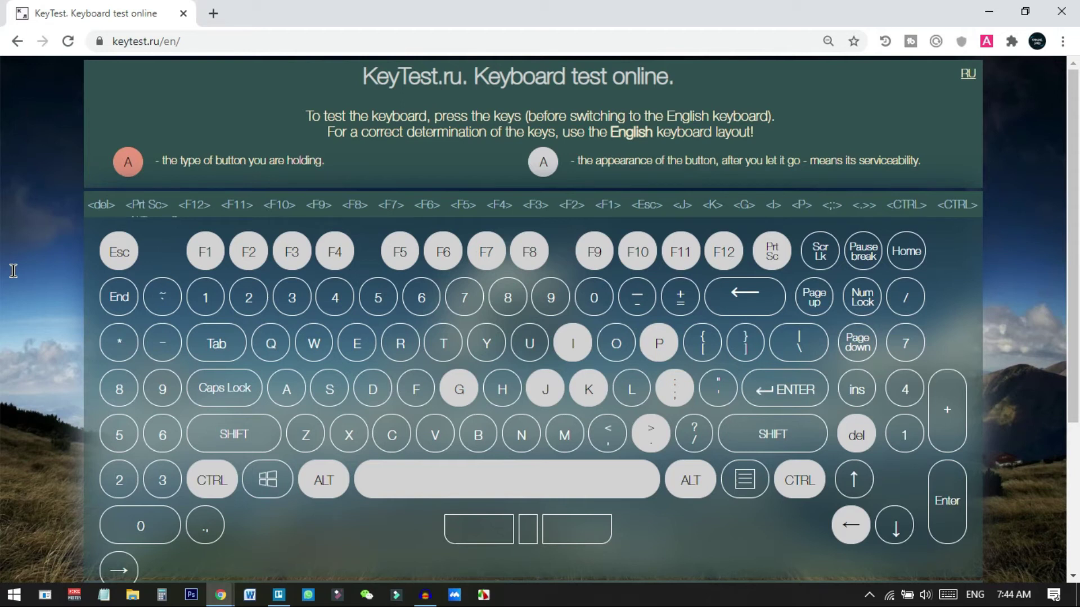
Test the number row from tilde through 0, minus, equals and Backspace.
key("grave")
key("1")
key("2")
key("3")
key("4")
key("5")
key("6")
key("7")
key("8")
key("9")
key("0")
key("minus")
key("equal")
key("equal")
key("BackSpace")
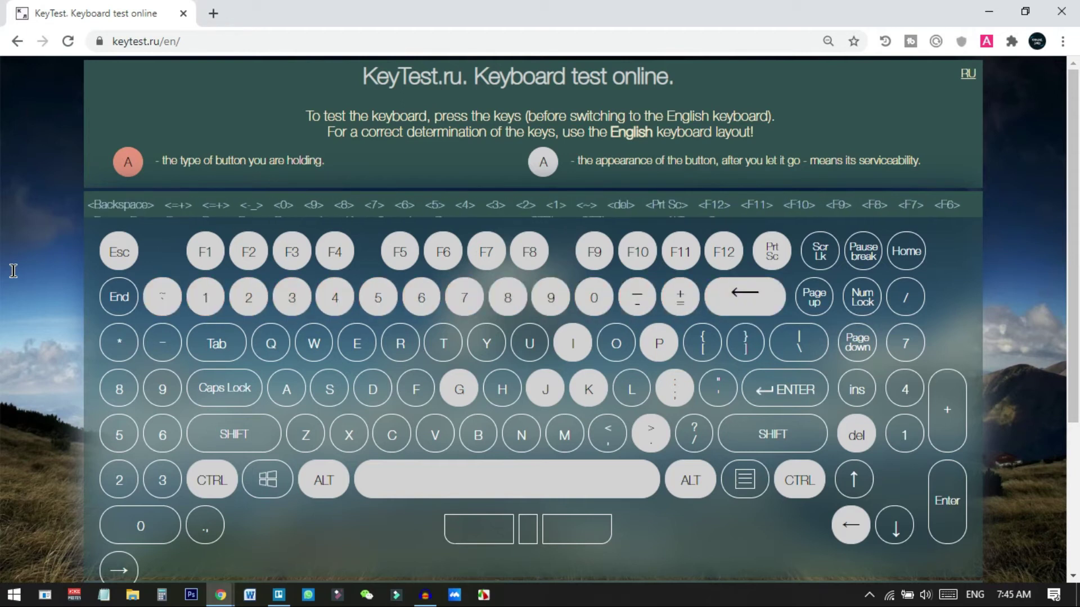
Test Tab, Q through P, both brackets and backslash on the QWERTY row.
key("Tab")
key("q")
key("w")
key("e")
key("r")
key("t")
key("y")
key("u")
key("i")
key("o")
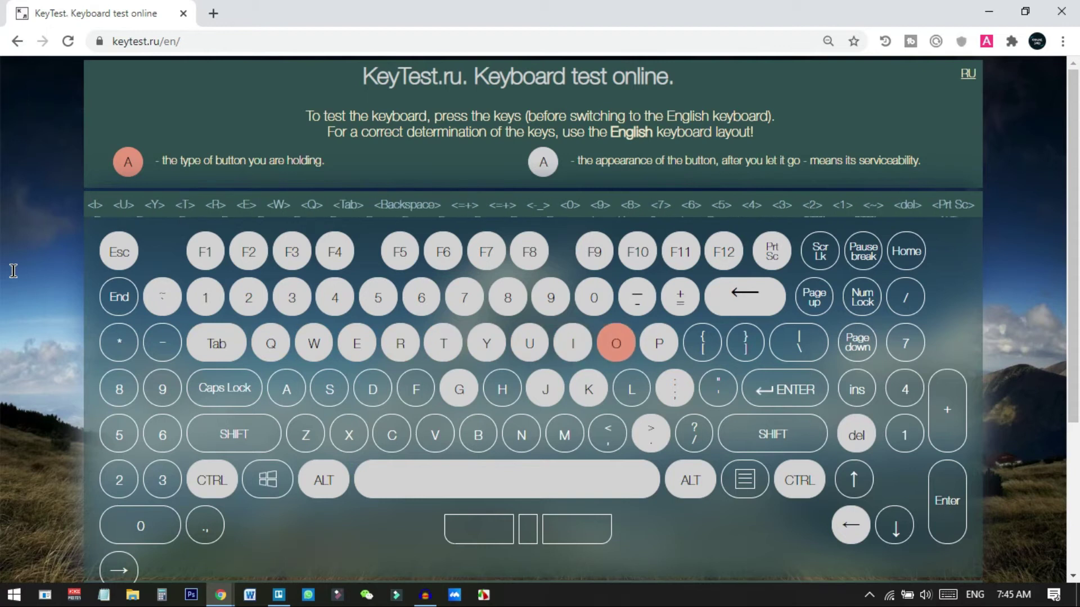
key("p")
key("bracketleft")
key("bracketright")
key("backslash")
Test Caps Lock, A through L, semicolon, apostrophe and Enter on the home row.
key("Caps_Lock")
key("a")
key("s")
key("d")
key("f")
key("g")
key("h")
key("j")
key("k")
key("l")
key("semicolon")
key("apostrophe")
key("Return")
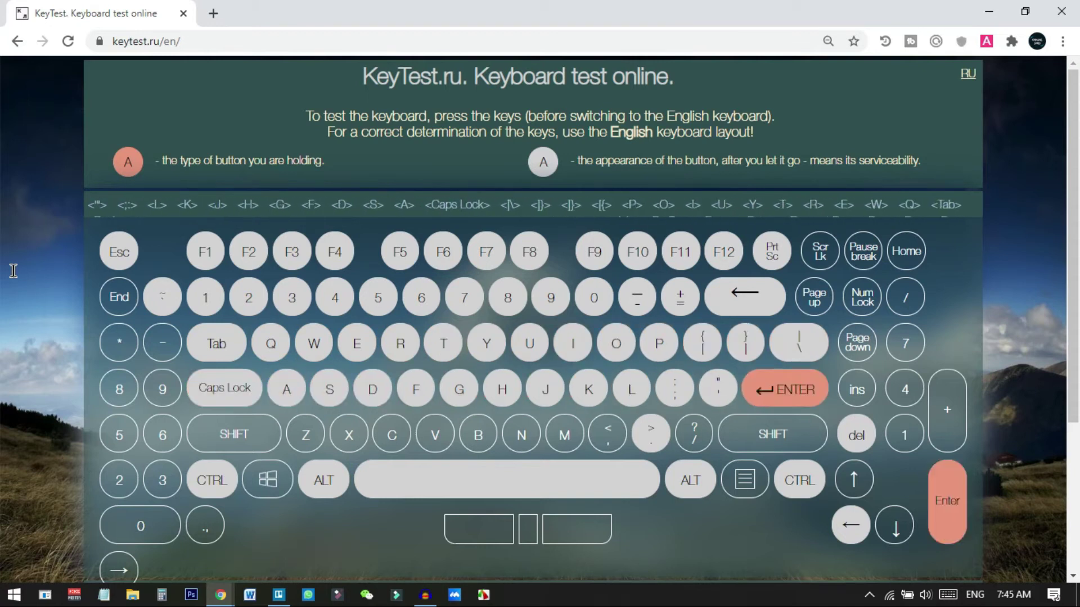
Test right Shift, Z through M, comma, period and slash on the bottom row.
key("Shift_R")
key("z")
key("x")
key("c")
key("v")
key("b")
key("n")
key("m")
key("comma")
key("period")
key("slash")
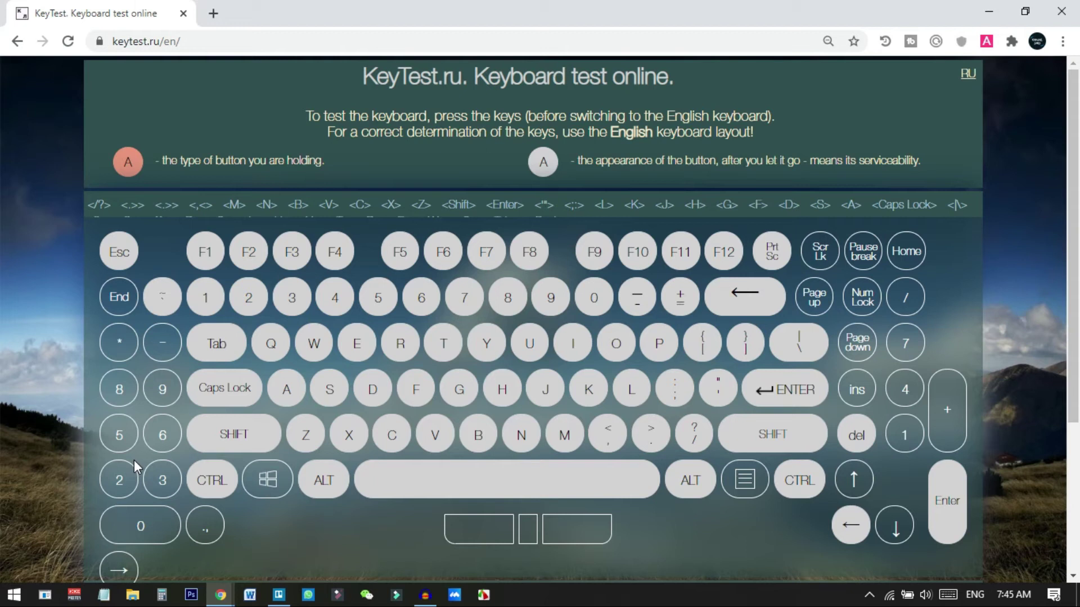
Test Ctrl and the Windows key, then the left and right touchpad buttons repeatedly.
key("ctrl")
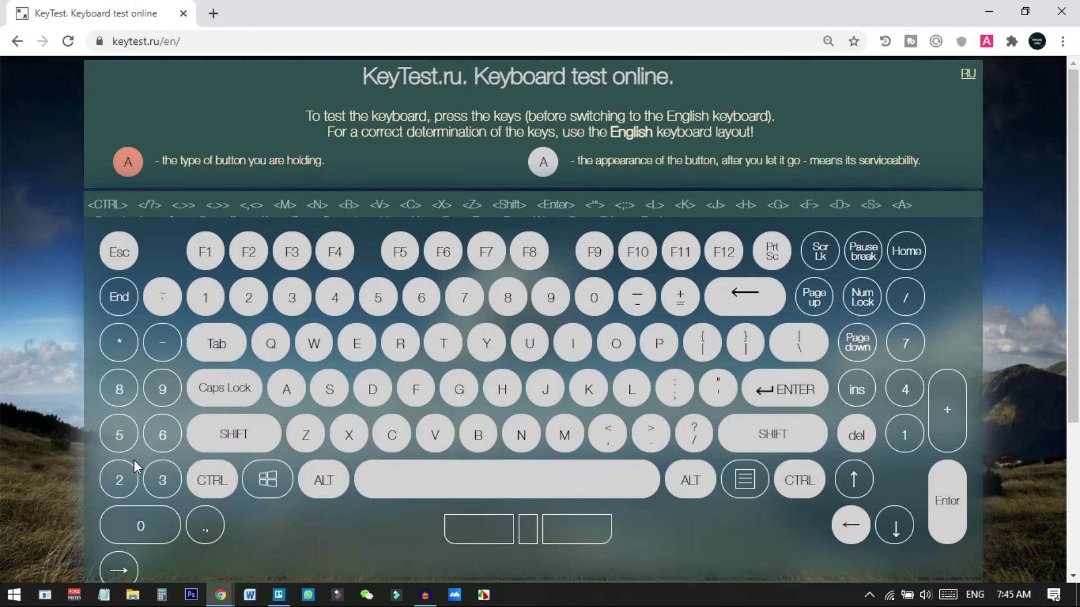
key("super")
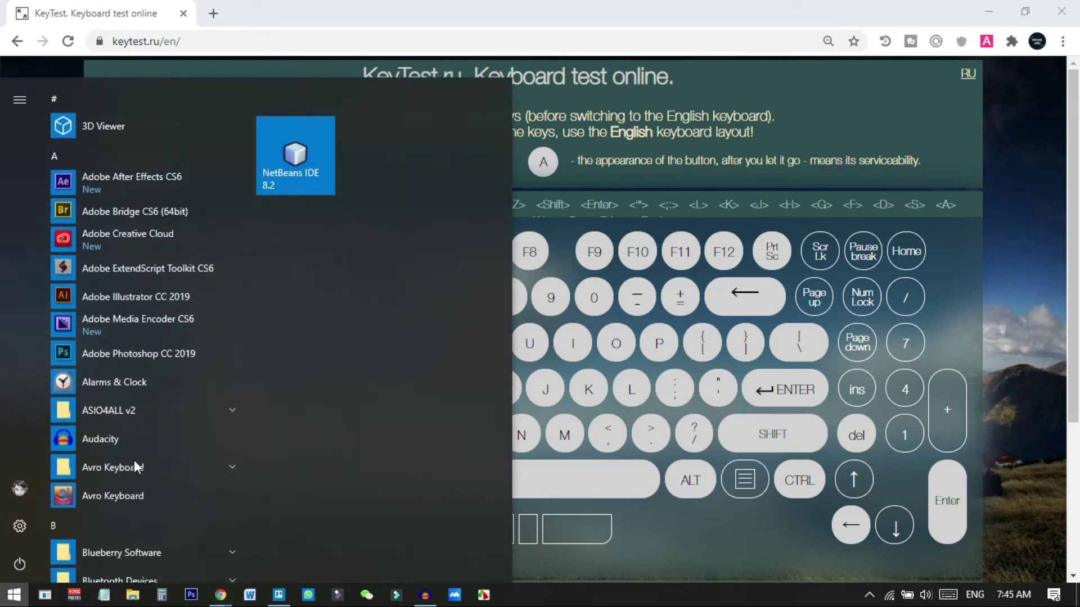
left_click(904, 138)
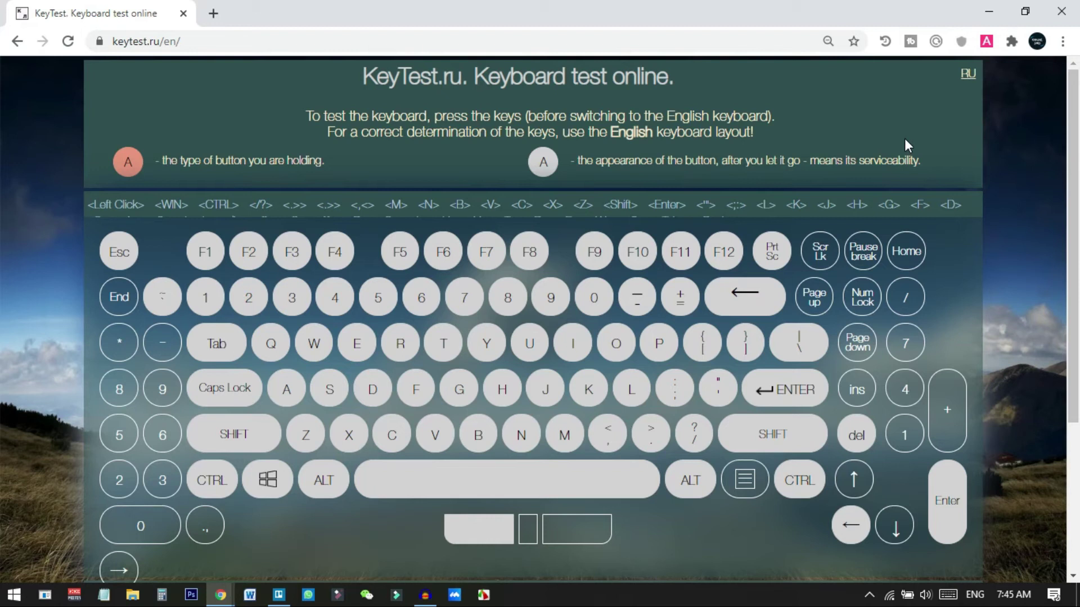
right_click(570, 526)
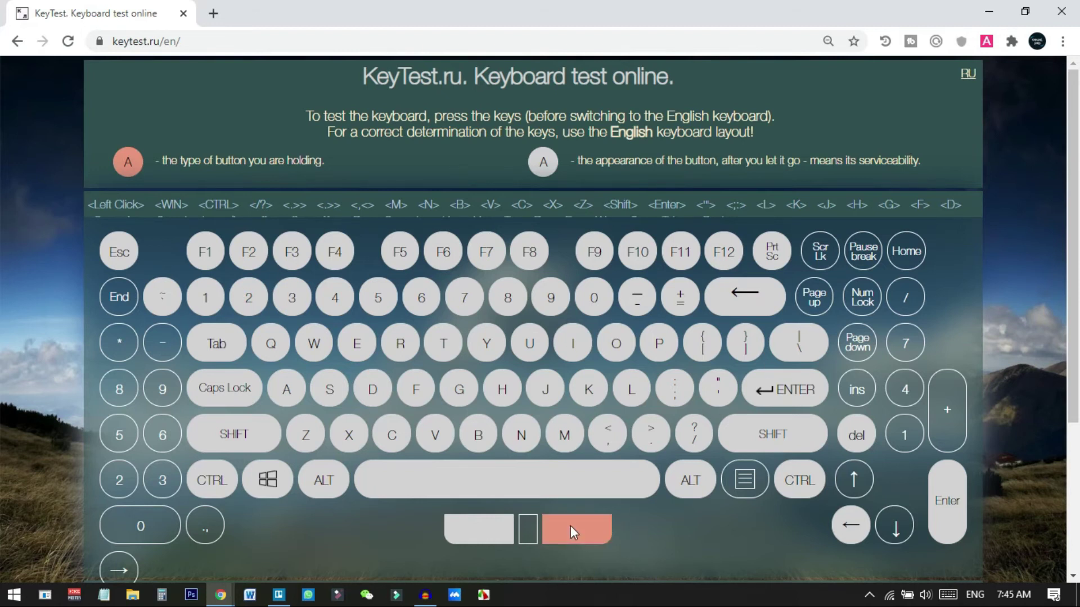
left_click(579, 421)
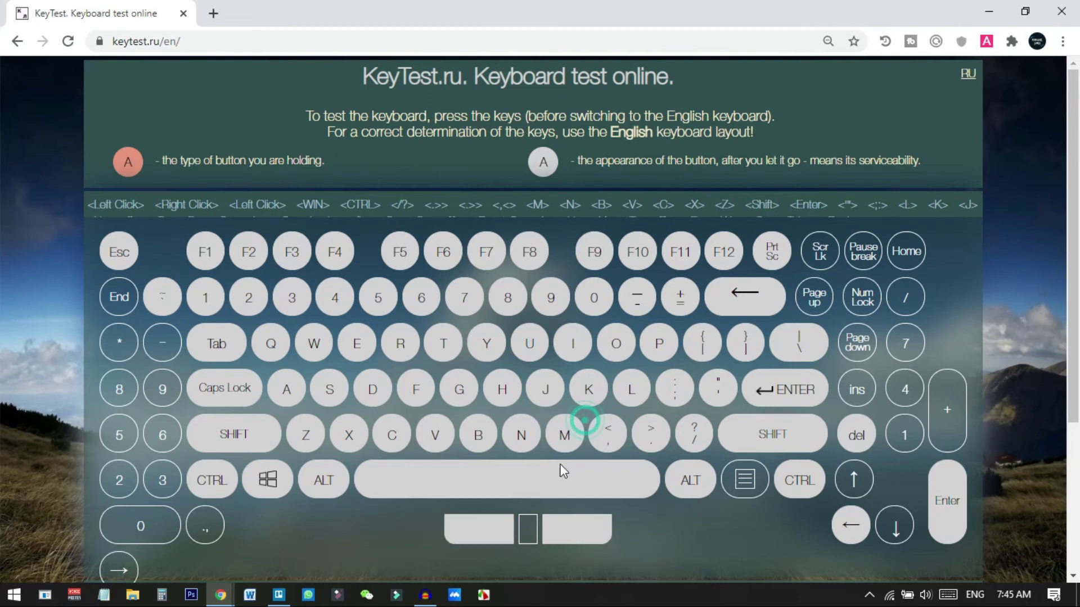
left_click(524, 519)
right_click(527, 523)
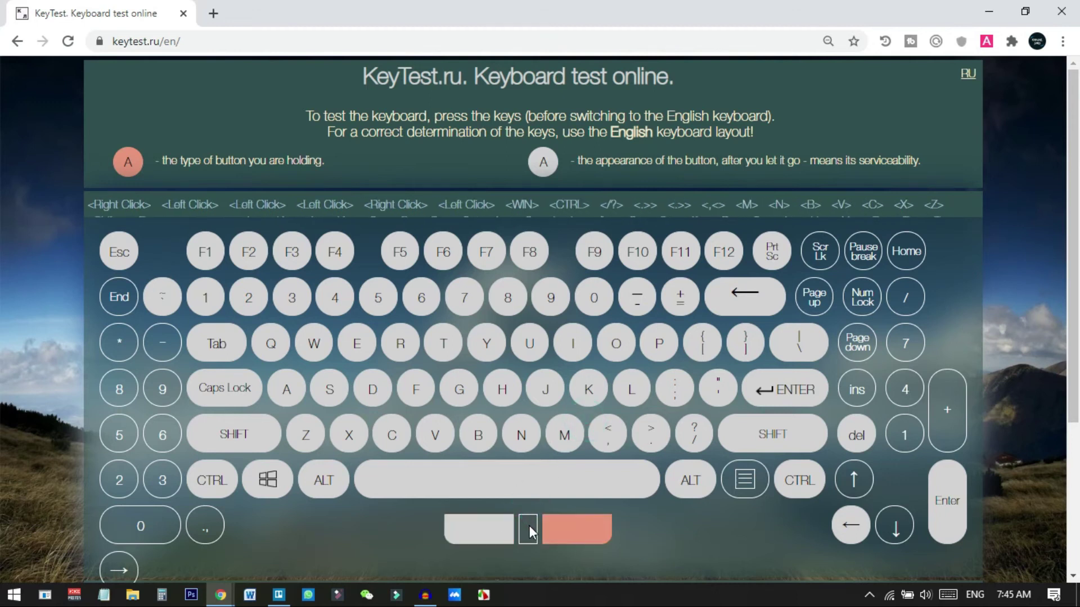
right_click(563, 526)
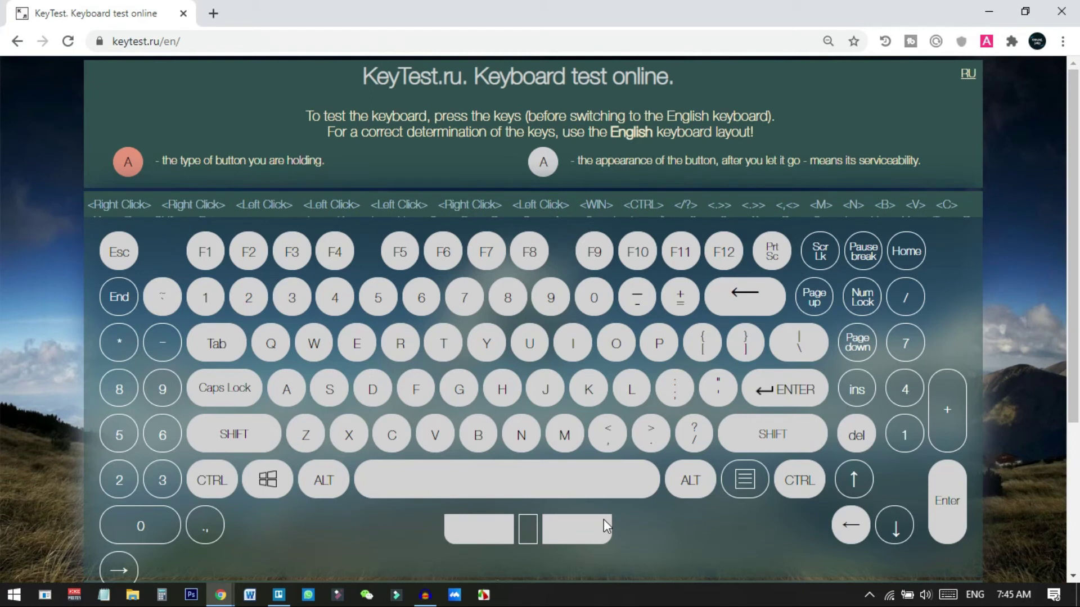